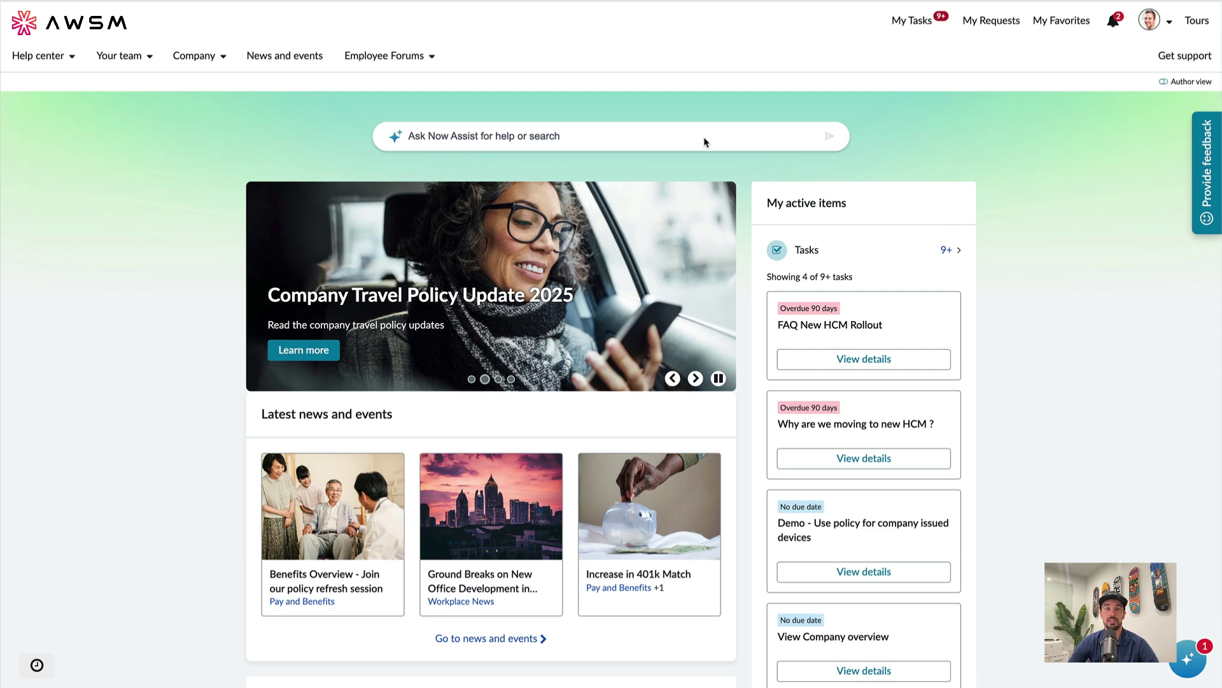
Ask Now Assist about 'tuition reimbursement', then follow up with 'how to apply'.
{"action": "left_click", "coordinate": [497, 135]}
{"action": "type", "text": "tuition"}
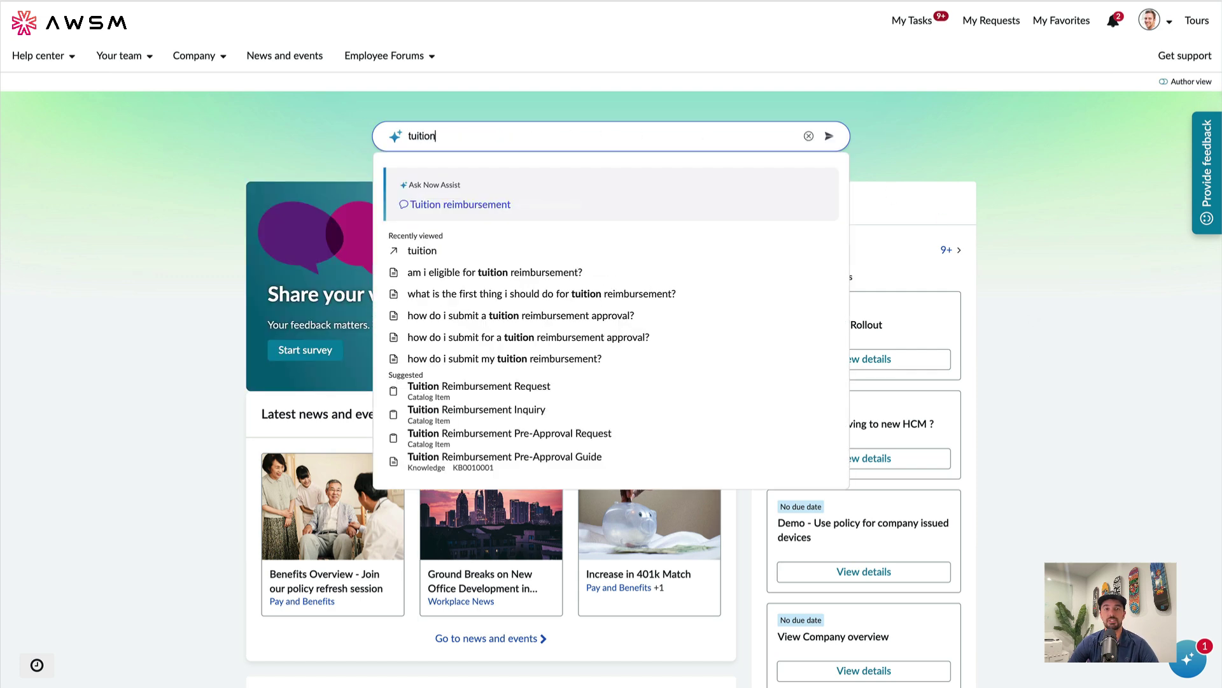
{"action": "type", "text": " reimburseme"}
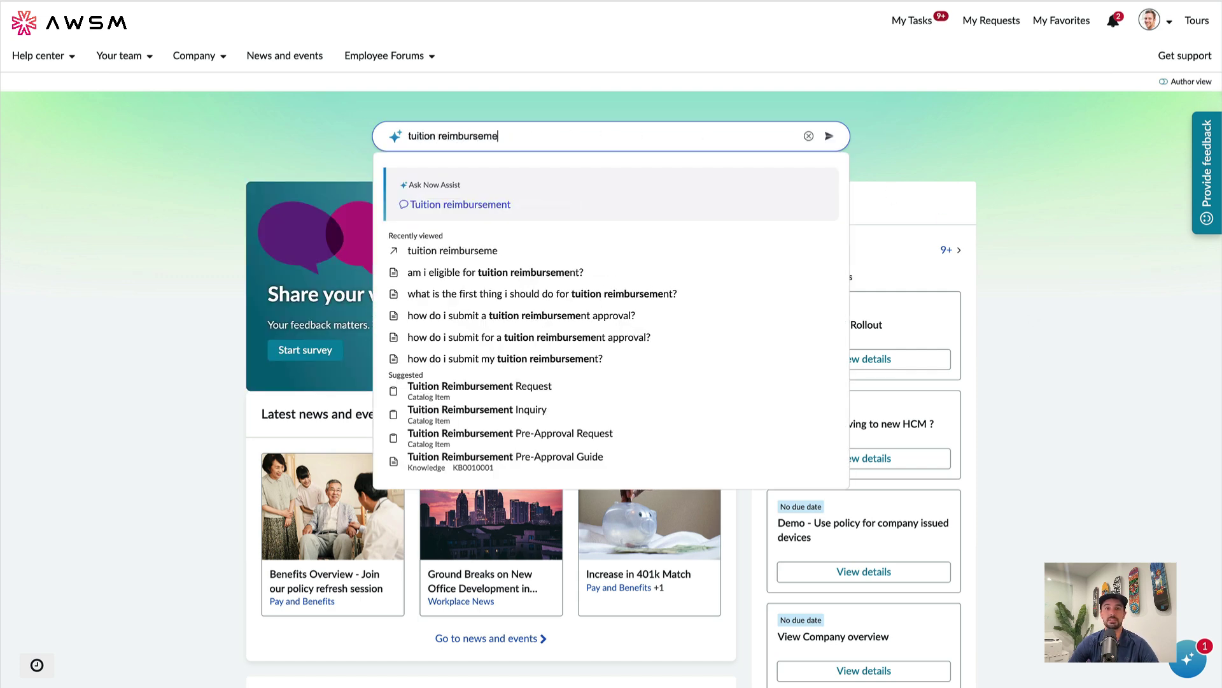
{"action": "type", "text": "nt"}
{"action": "key", "text": "Return"}
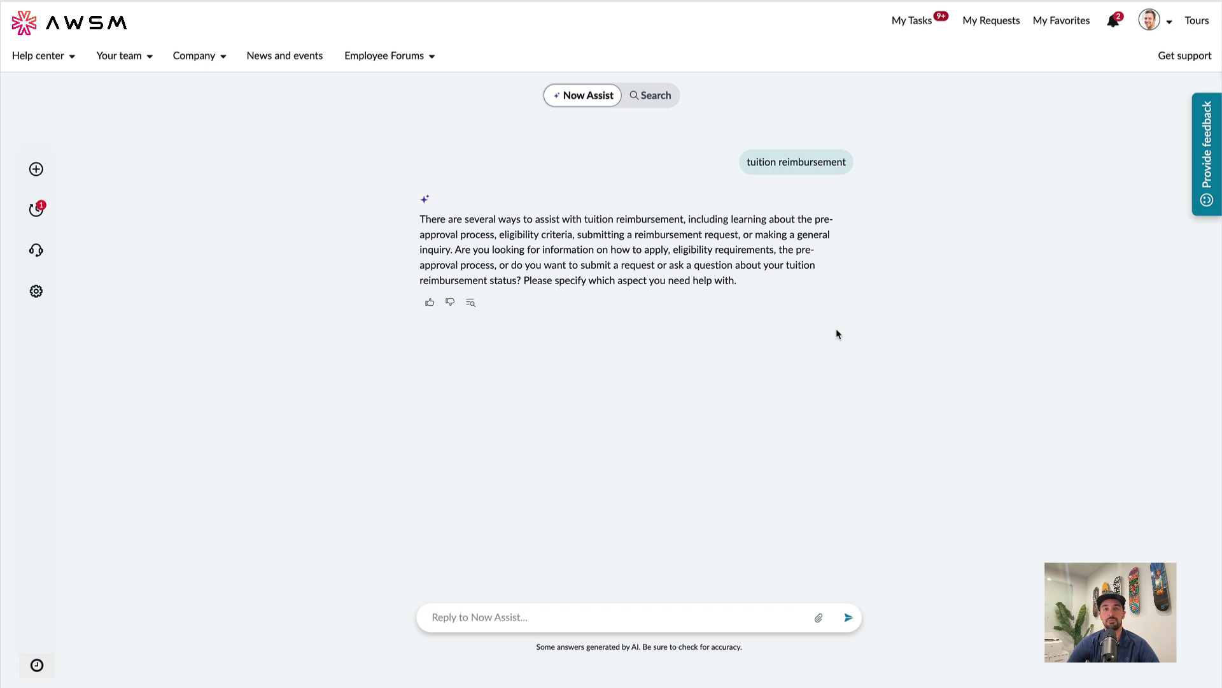
{"action": "type", "text": "how to apply"}
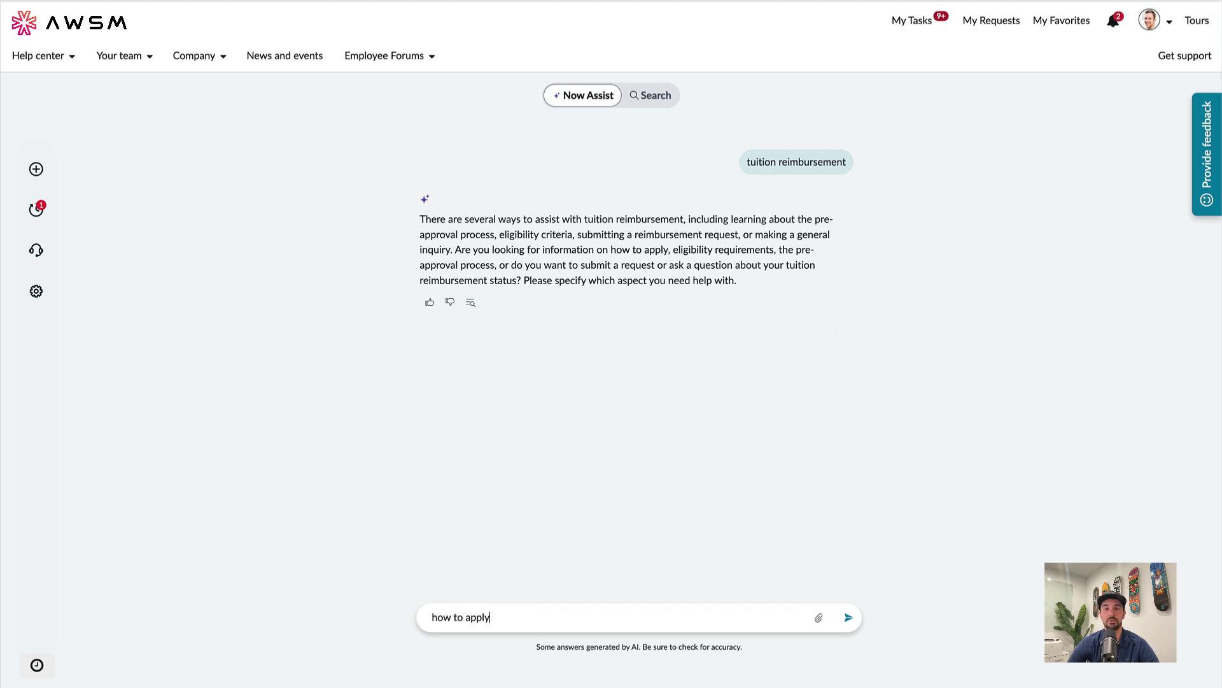
{"action": "key", "text": "Return"}
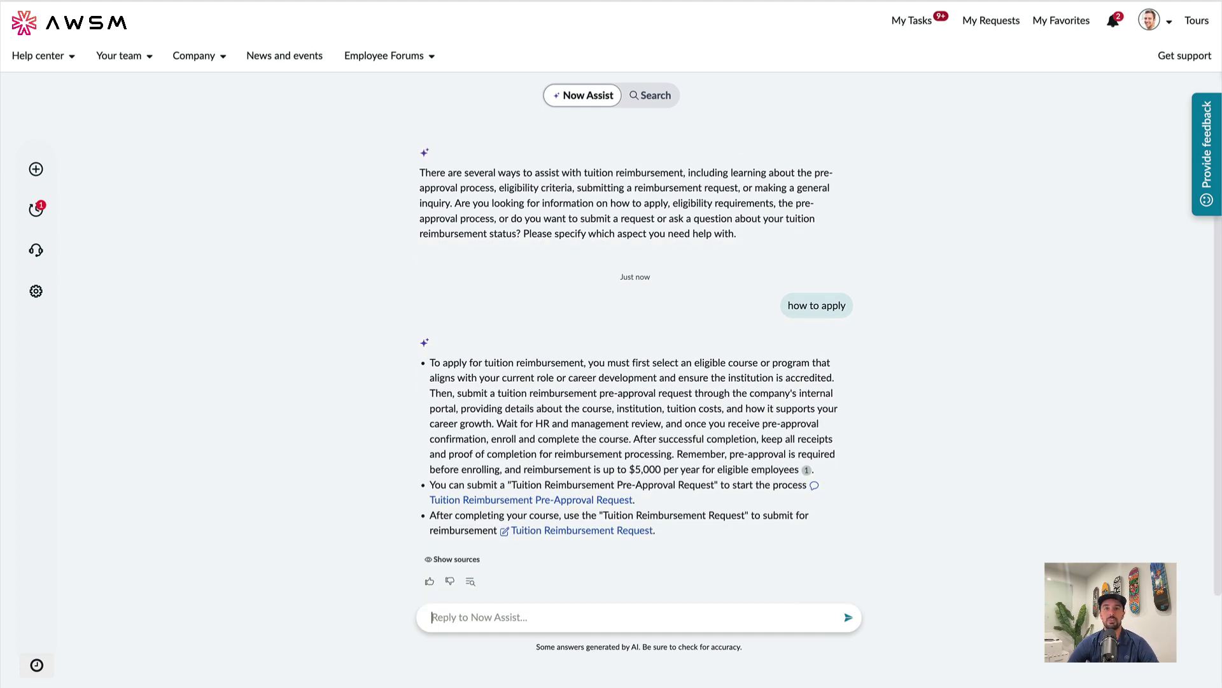
Start the Pre-Approval Request with school UCSD and course start date September 1, 2025.
{"action": "left_click", "coordinate": [547, 499]}
{"action": "left_click", "coordinate": [557, 576]}
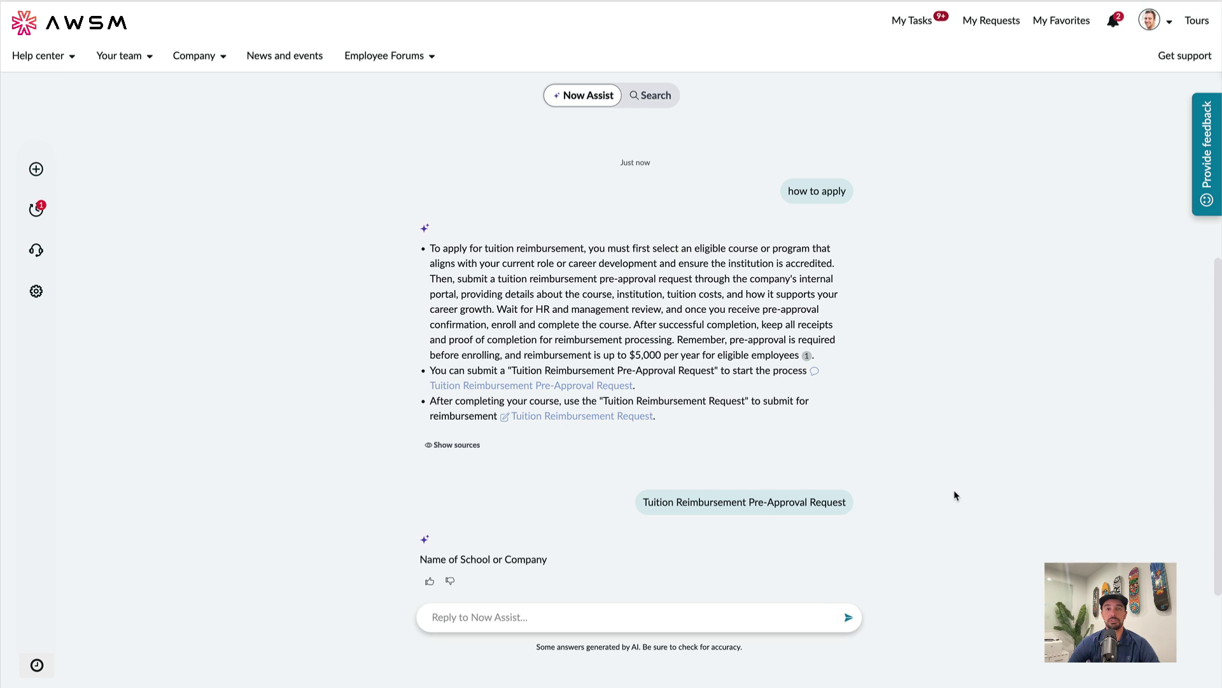
{"action": "type", "text": "UCSD"}
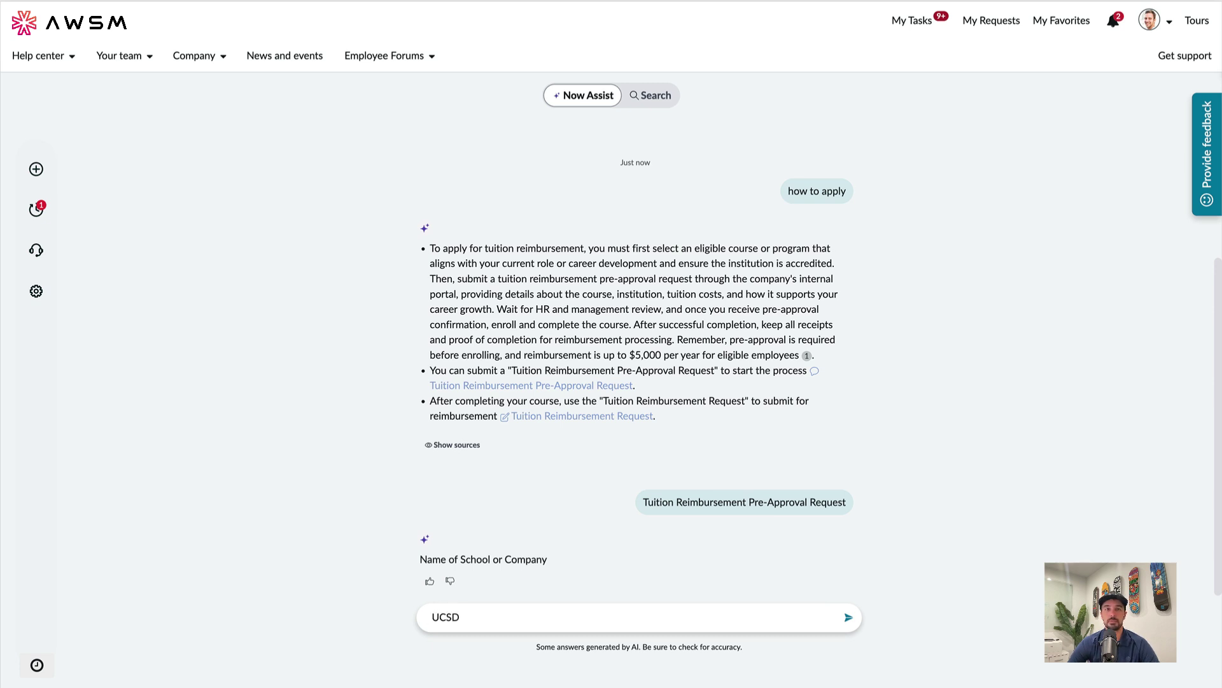
{"action": "key", "text": "Return"}
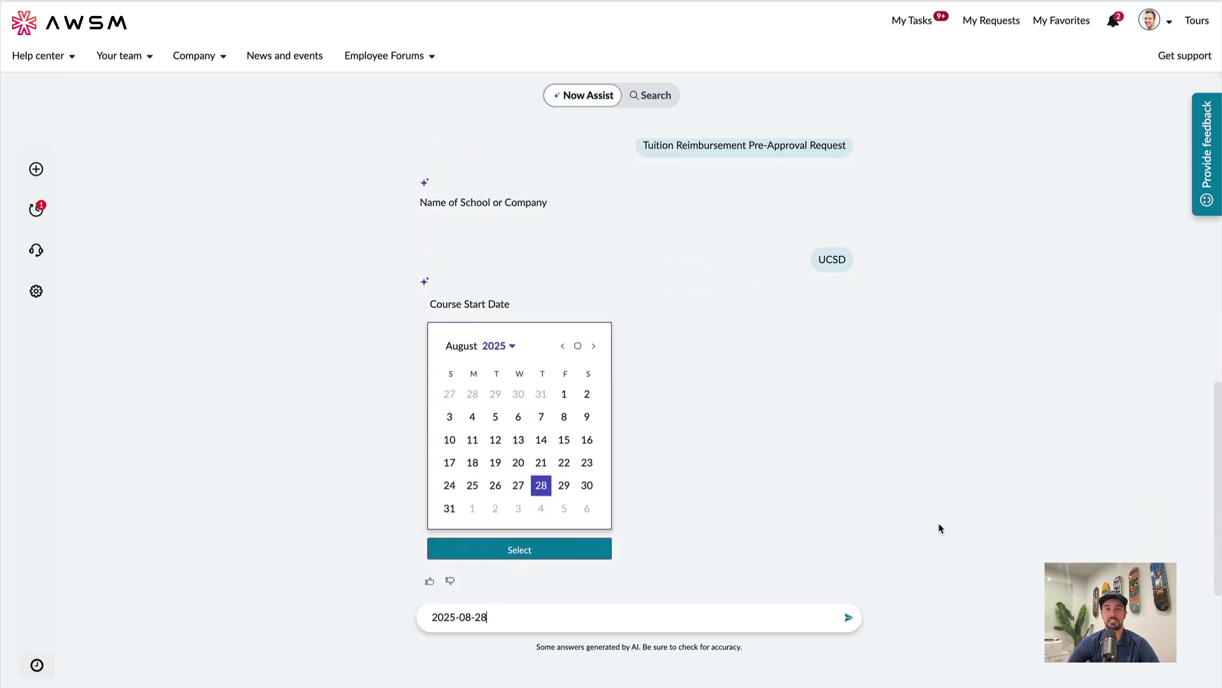
{"action": "left_click", "coordinate": [593, 346]}
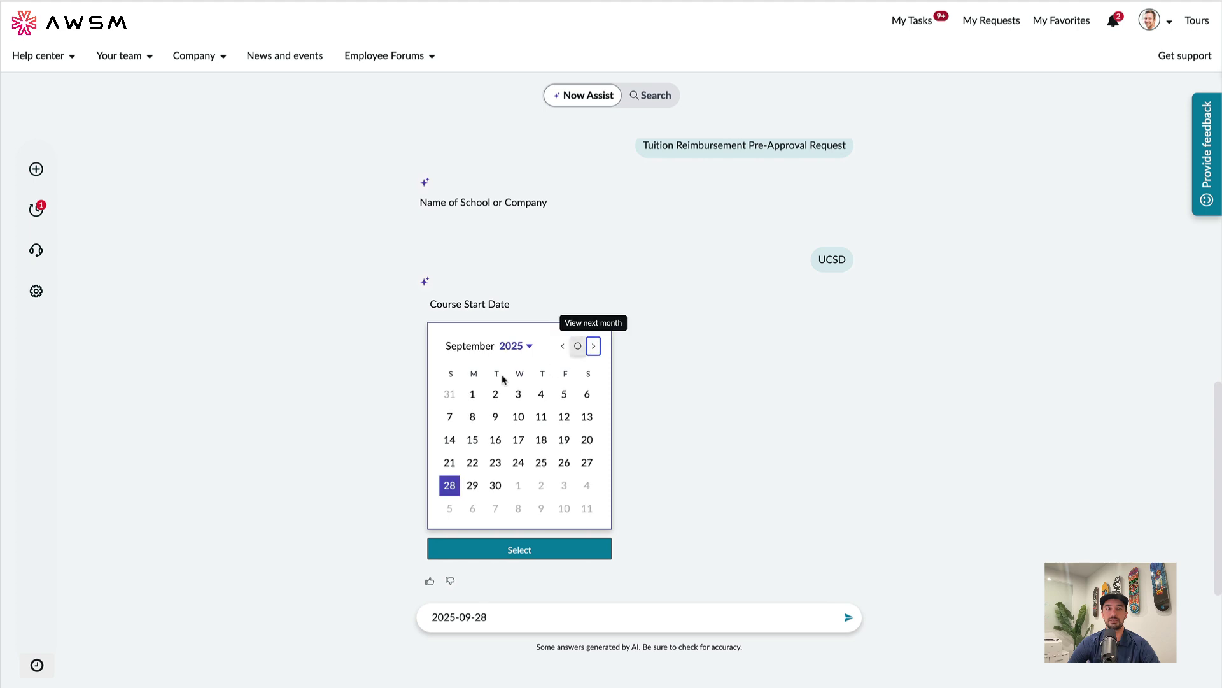
{"action": "left_click", "coordinate": [472, 394]}
{"action": "left_click", "coordinate": [507, 551]}
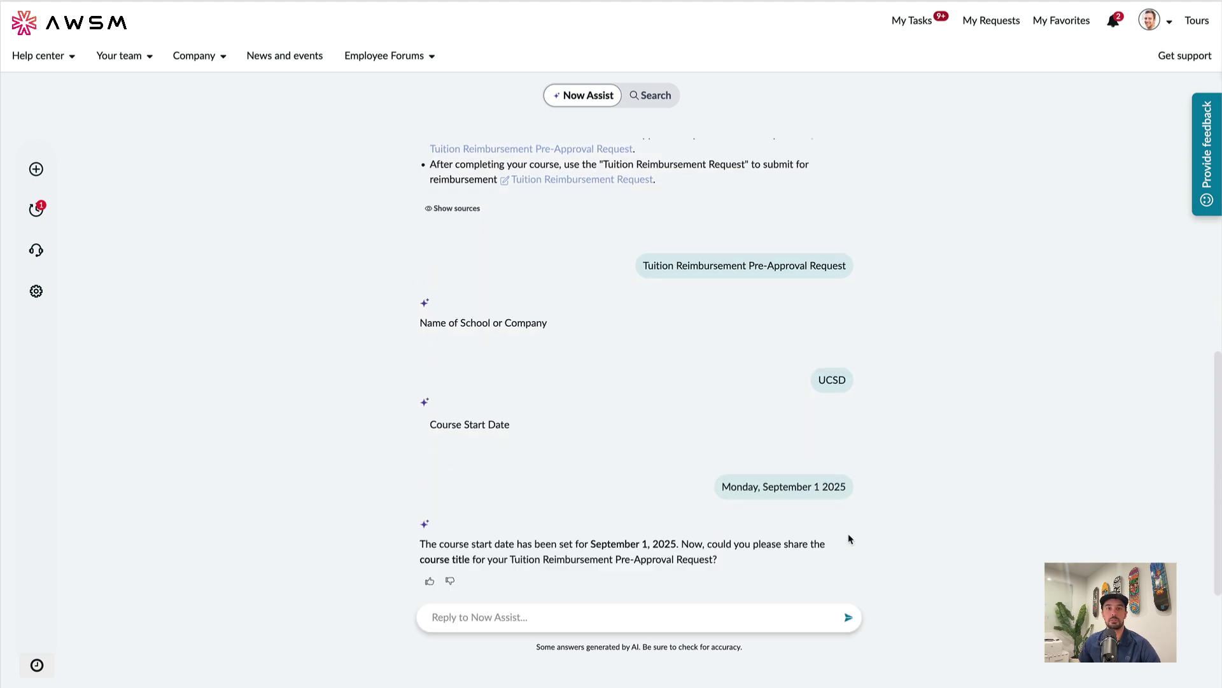
Enter course Web Development, end date September 30, 2025, cost $1000, justification 'For Fun!'.
{"action": "type", "text": "Web "}
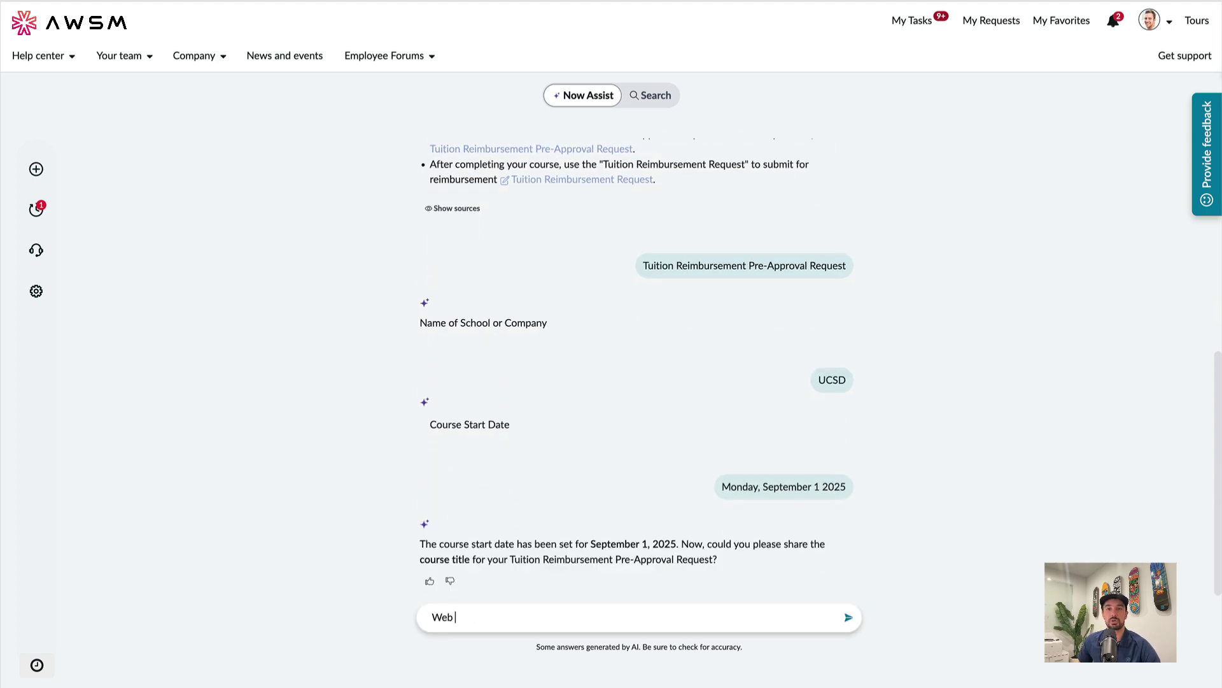
{"action": "type", "text": "Developmenty"}
{"action": "key", "text": "Return"}
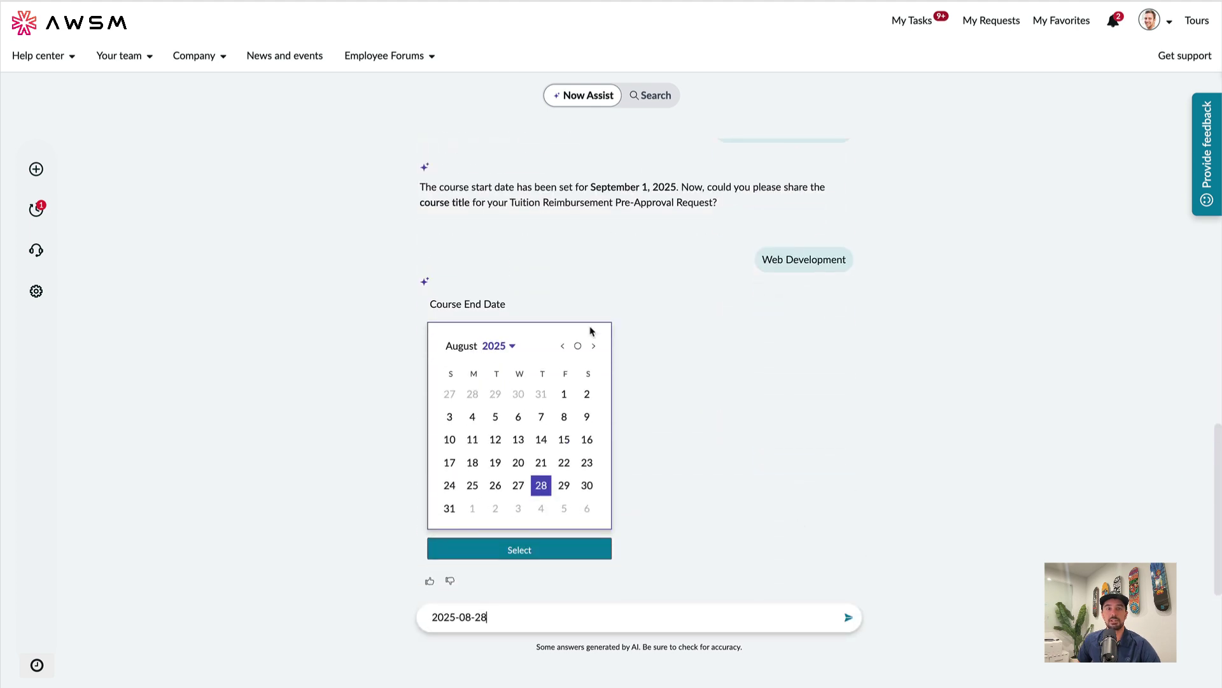
{"action": "left_click", "coordinate": [594, 346]}
{"action": "left_click", "coordinate": [495, 485]}
{"action": "left_click", "coordinate": [521, 548]}
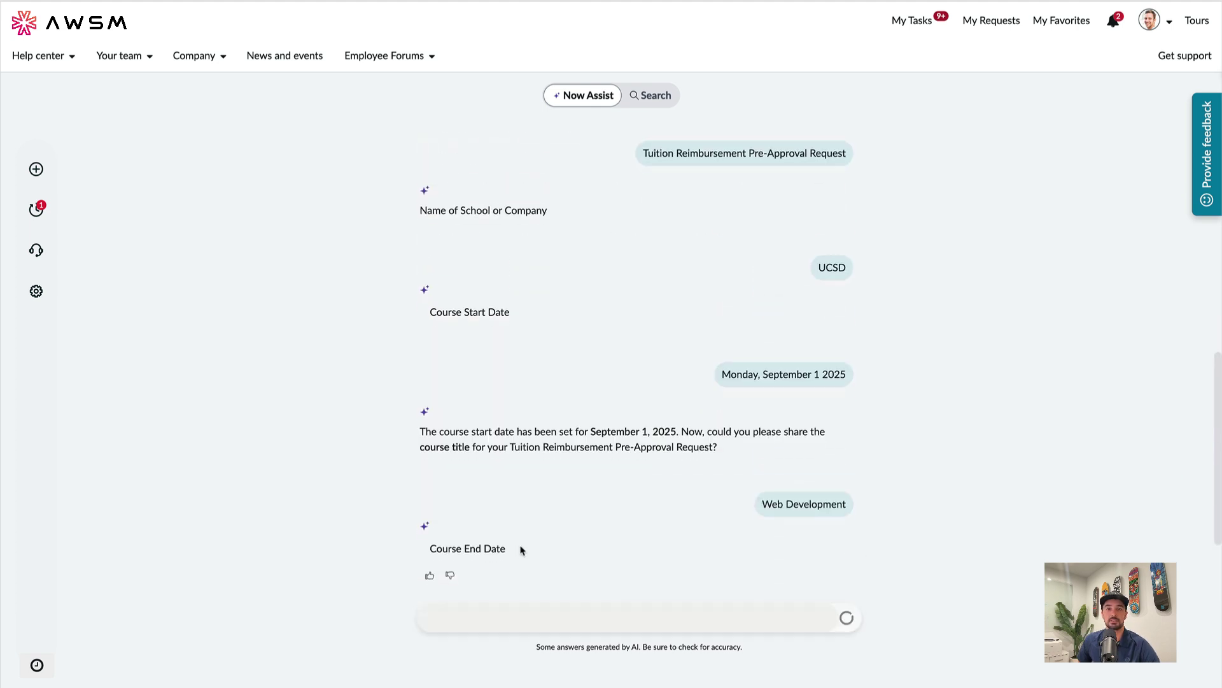
{"action": "type", "text": "$1000"}
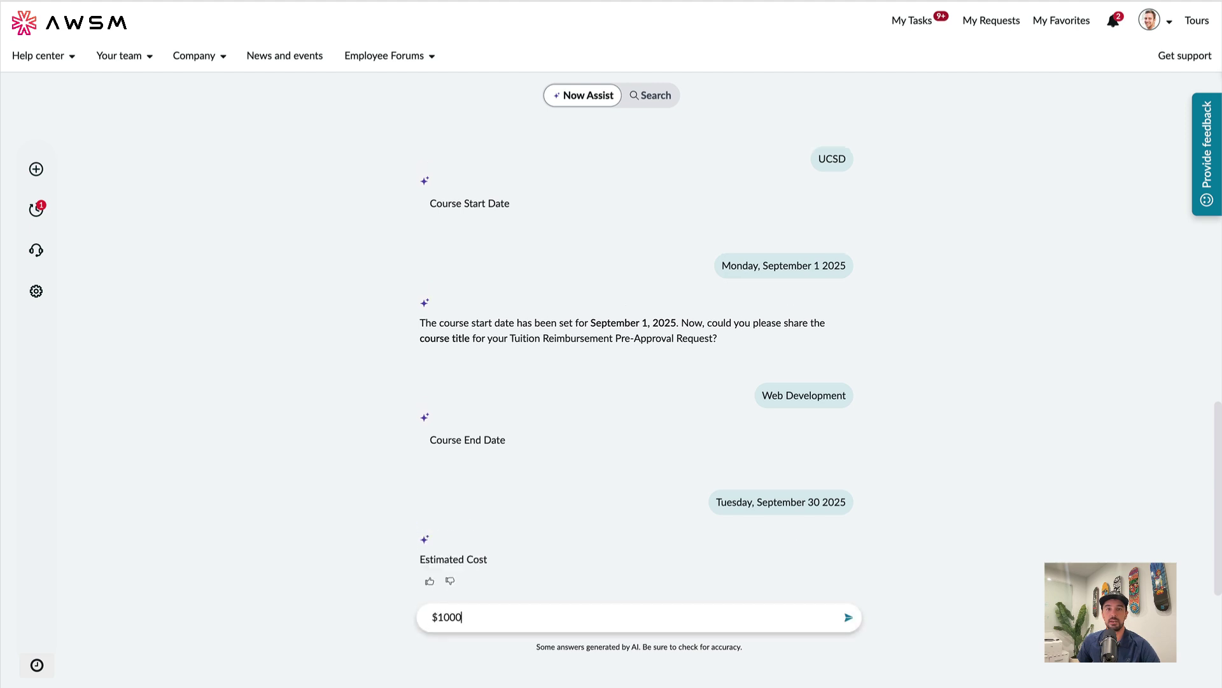
{"action": "key", "text": "Return"}
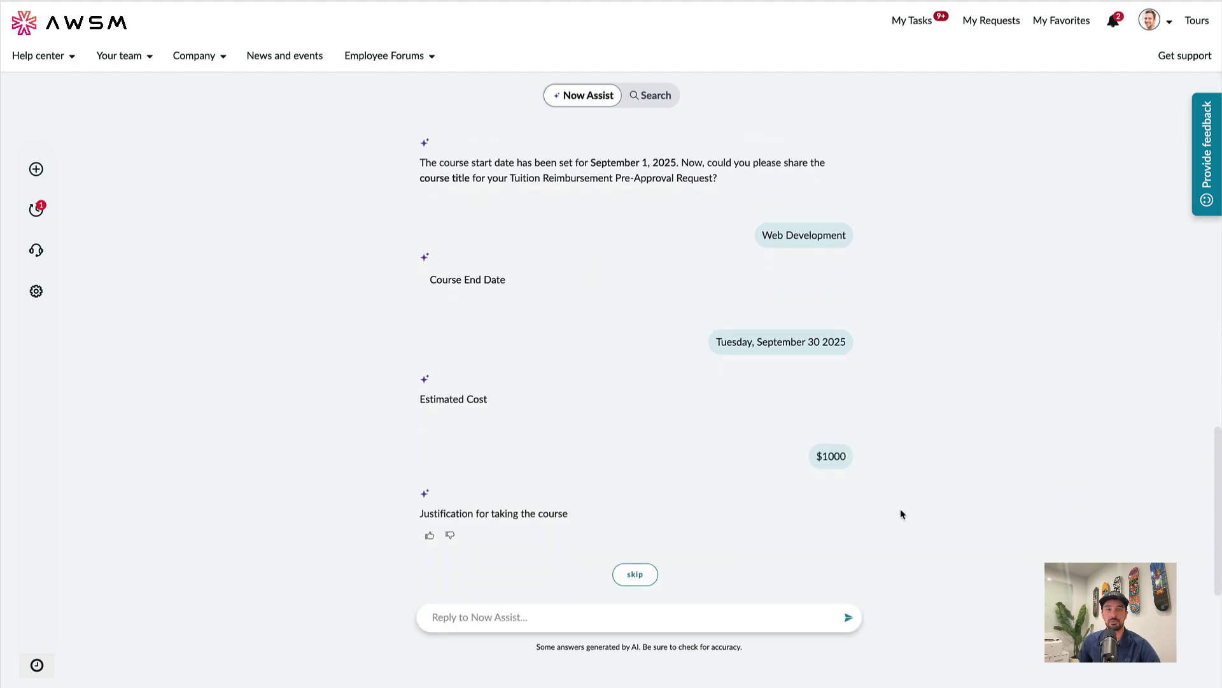
{"action": "type", "text": "For Fun!"}
{"action": "key", "text": "Return"}
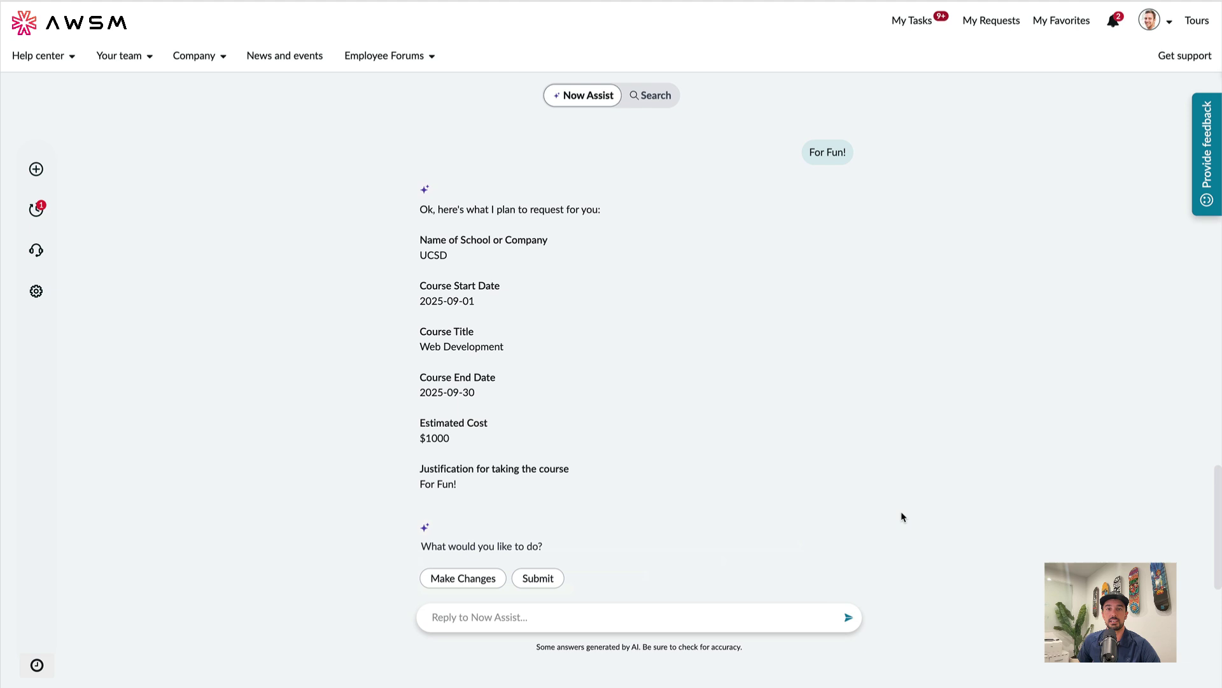
Submit the pre-approval request, then close the case page to return to chat.
{"action": "left_click", "coordinate": [539, 578]}
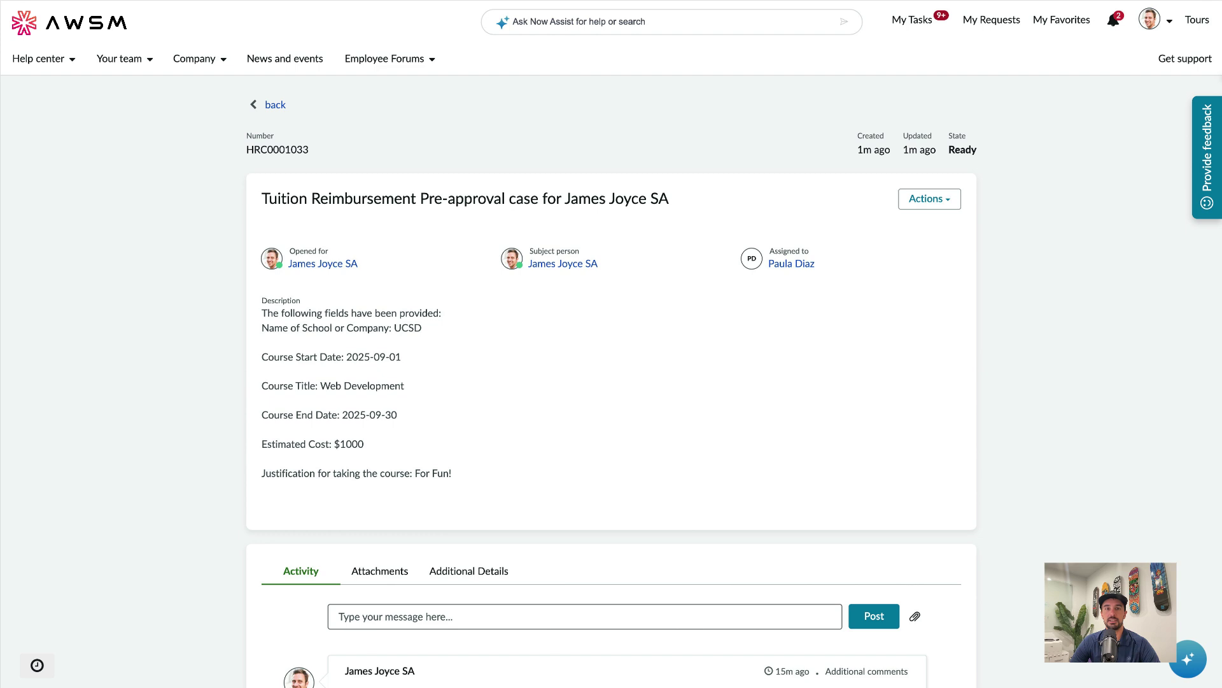
{"action": "key", "text": "ctrl+w"}
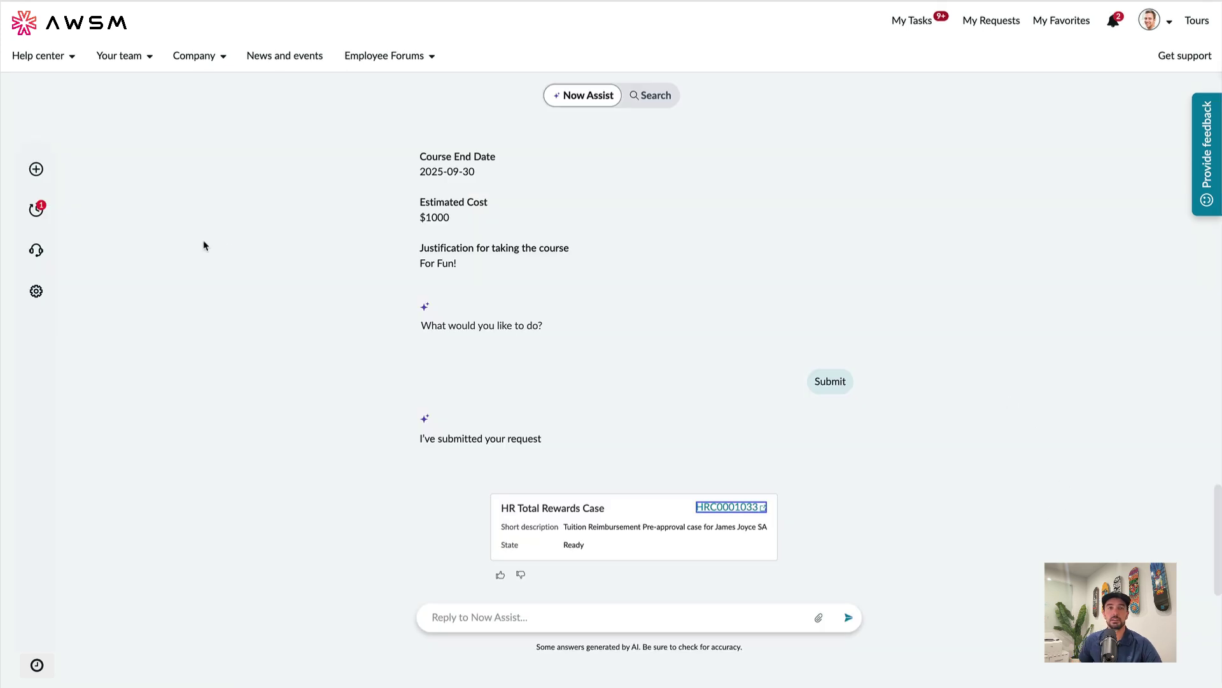
In a new chat, ask who a colleague is, view their profile card, then start a fresh chat.
{"action": "left_click", "coordinate": [35, 170]}
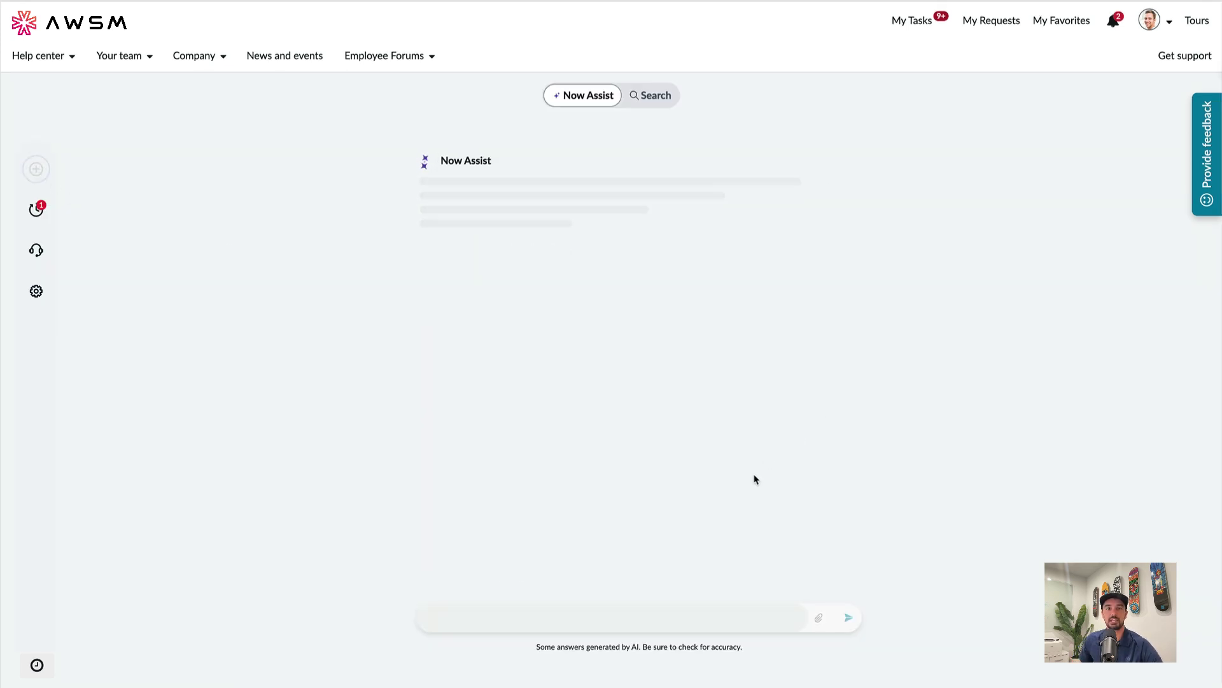
{"action": "type", "text": "W"}
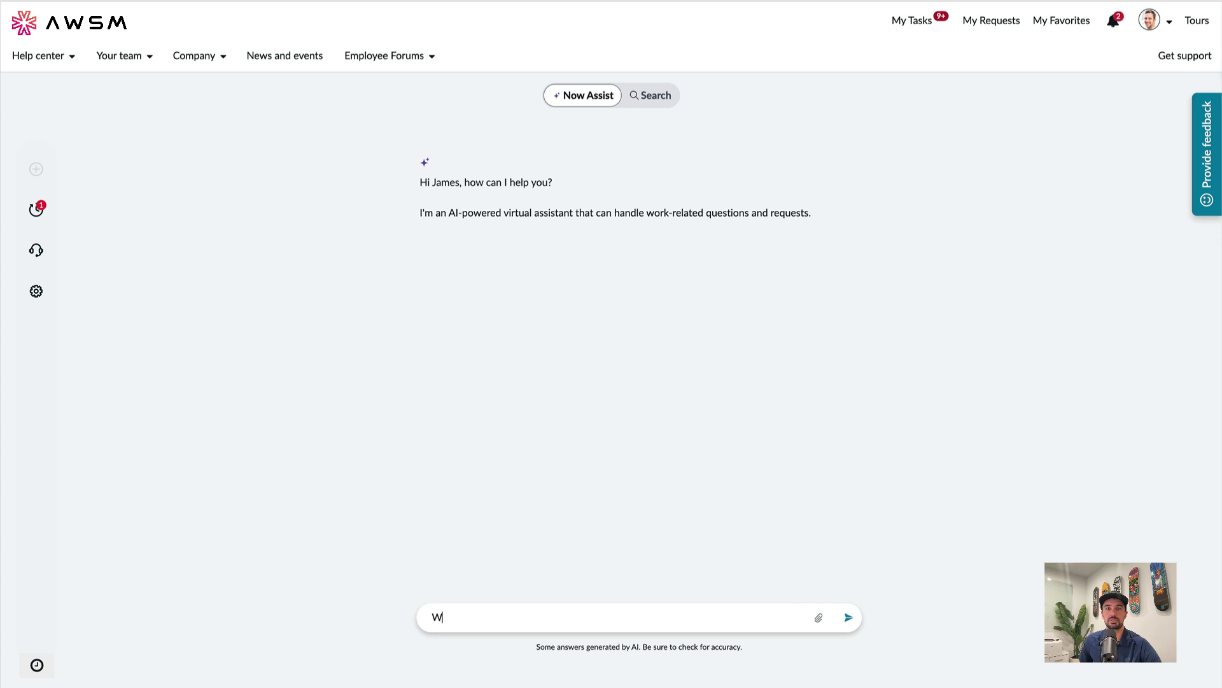
{"action": "type", "text": "ho is Fred luddy?"}
{"action": "key", "text": "Return"}
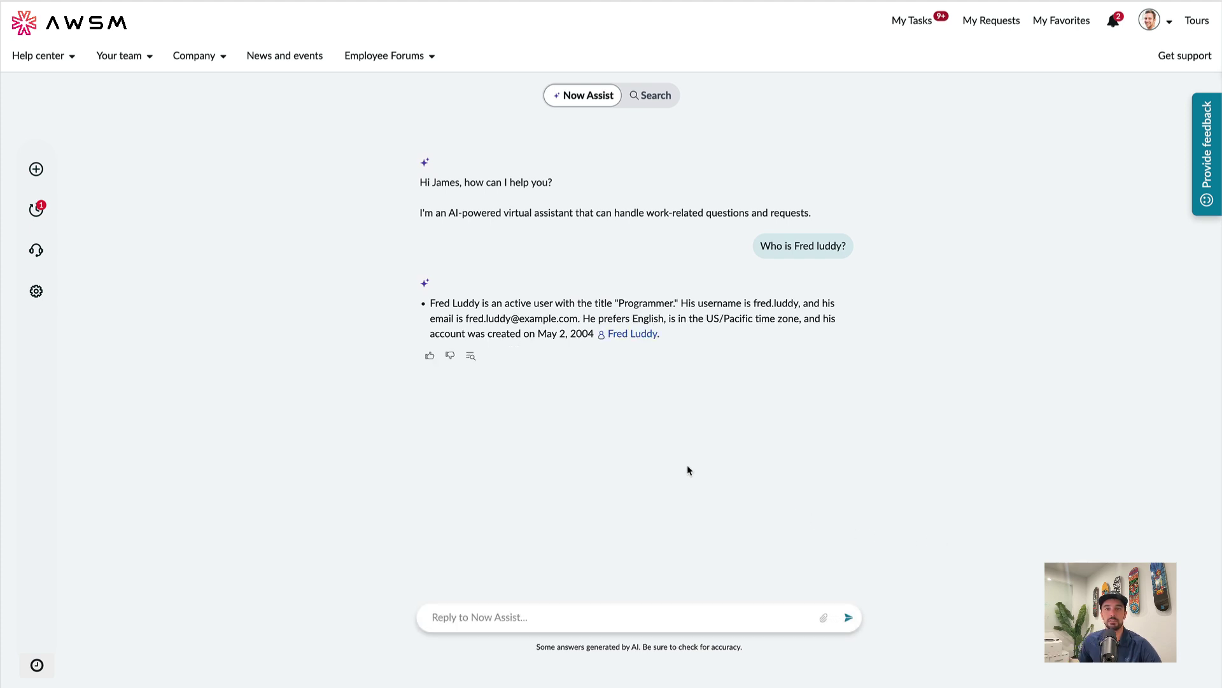
{"action": "left_click", "coordinate": [631, 335]}
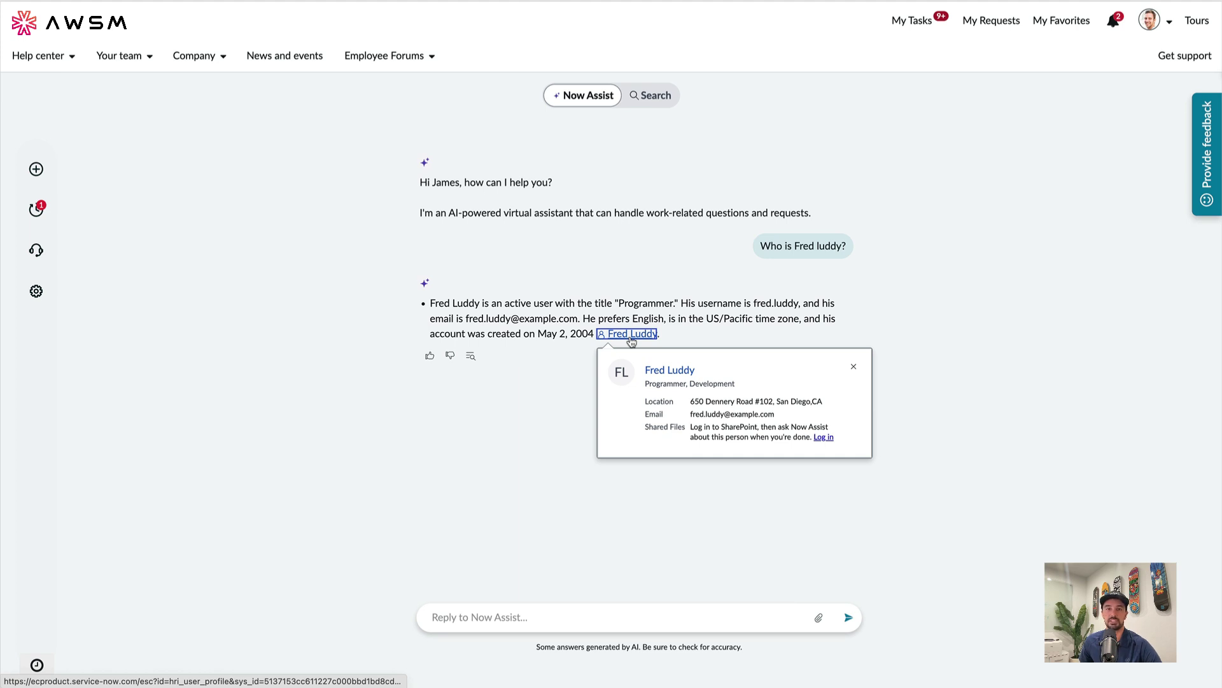
{"action": "left_click", "coordinate": [880, 548]}
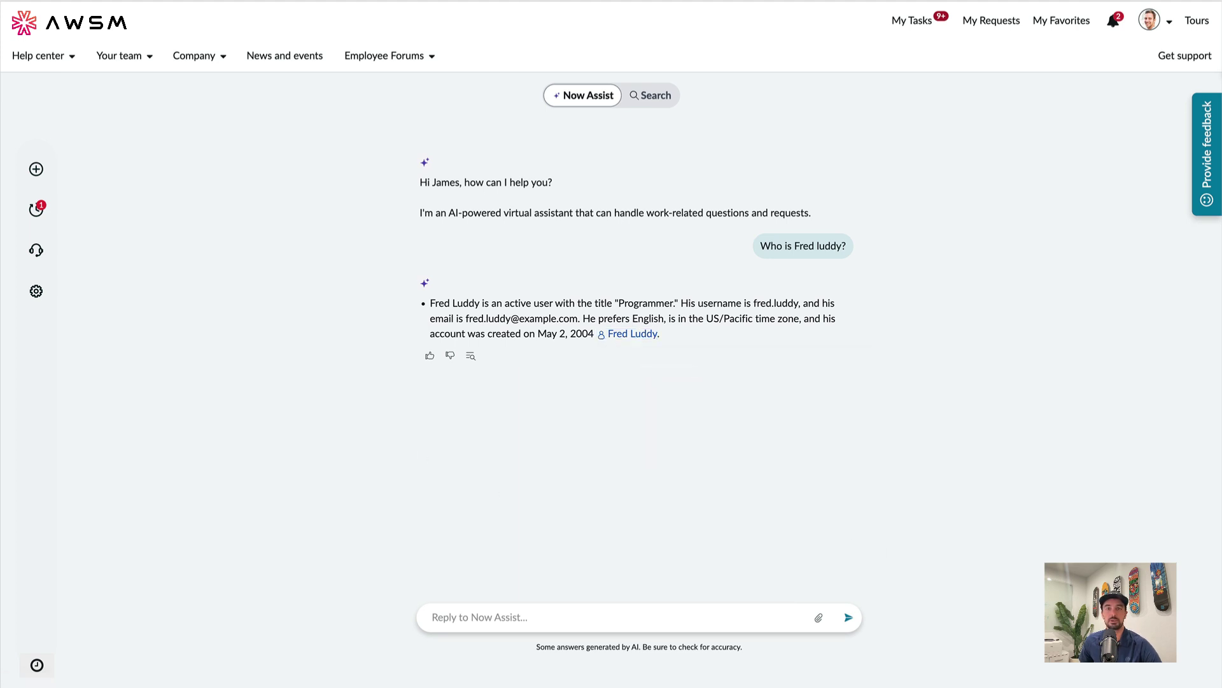
{"action": "left_click", "coordinate": [33, 168]}
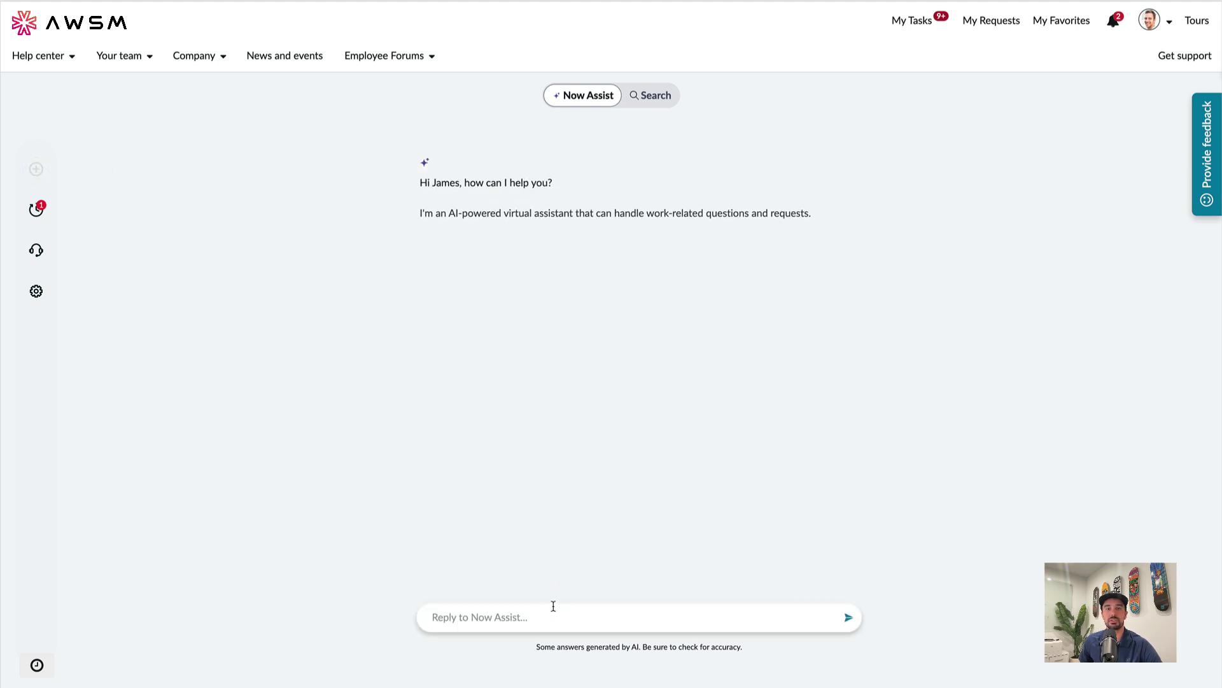
Ask Now Assist 'What's the meaning of life?' and reply '42'.
{"action": "type", "text": "What's the meaning o"}
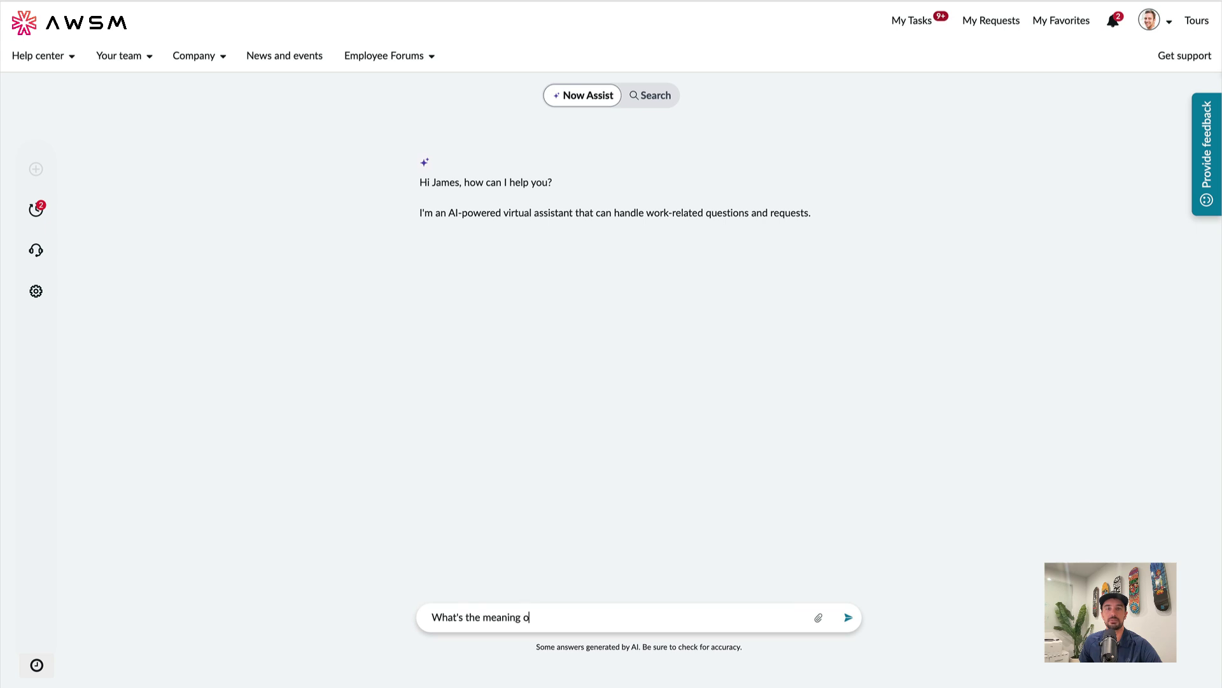
{"action": "type", "text": "f life?"}
{"action": "key", "text": "Return"}
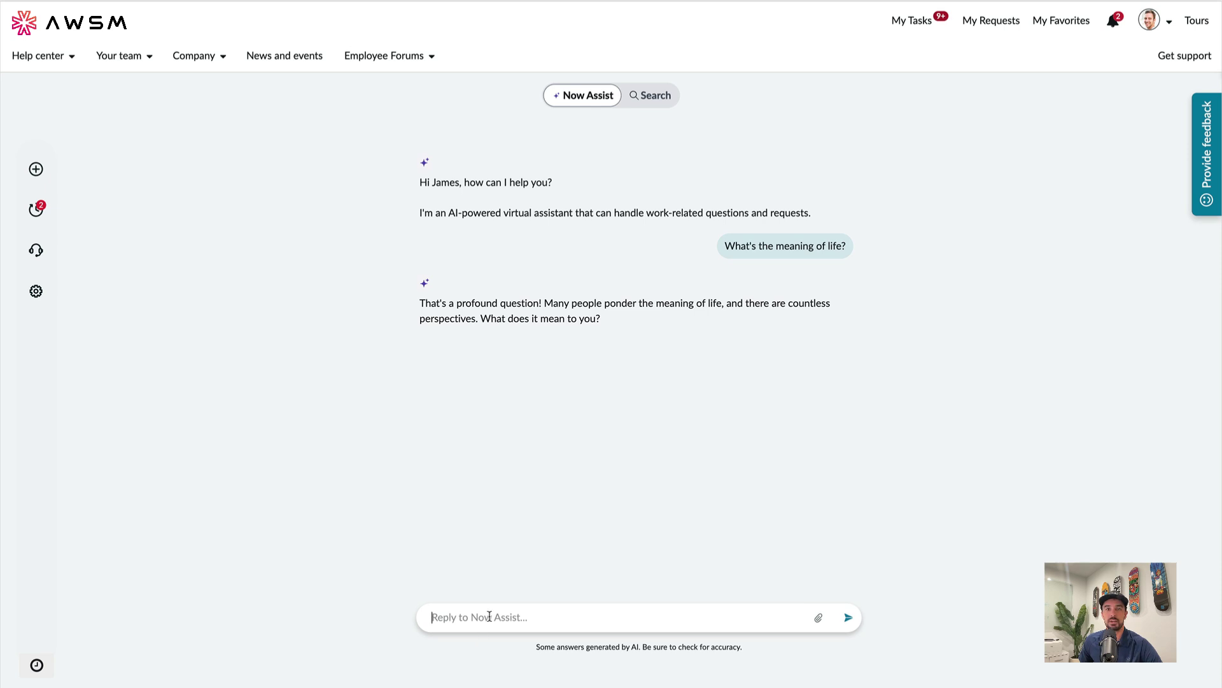
{"action": "type", "text": "42"}
{"action": "key", "text": "Return"}
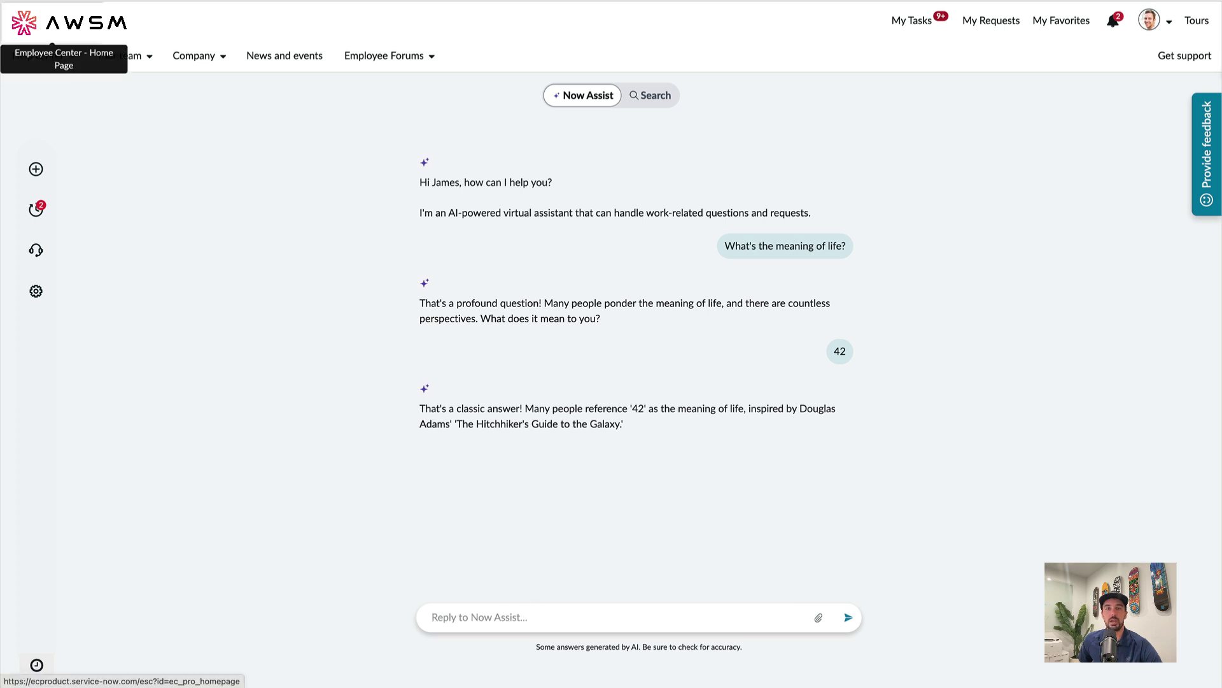
Return to the Employee Center home page via the AWSM logo and open the Now Assist chat panel.
{"action": "left_click", "coordinate": [70, 26]}
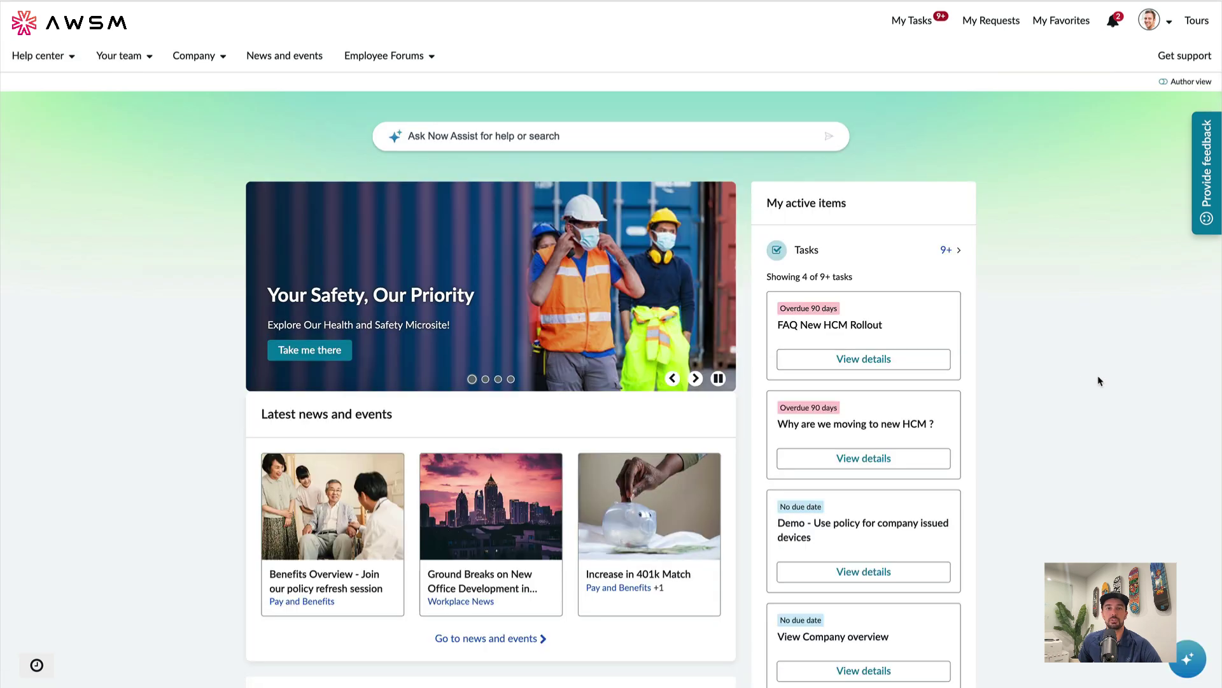
{"action": "left_click", "coordinate": [1188, 658]}
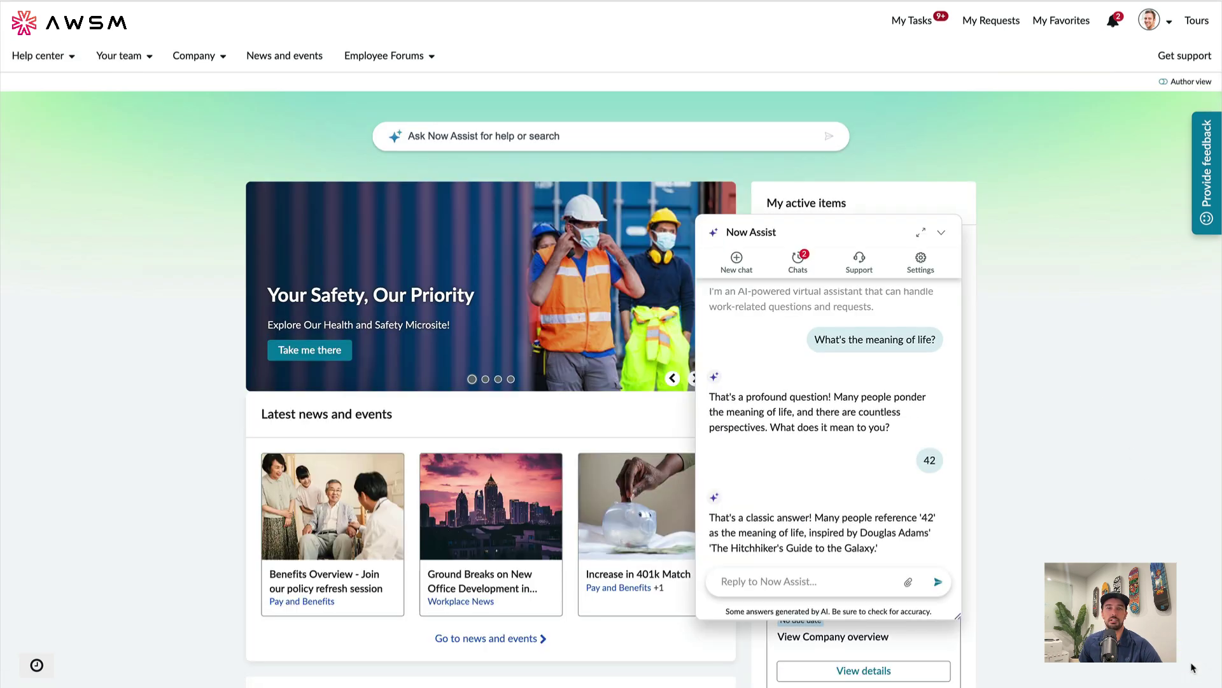